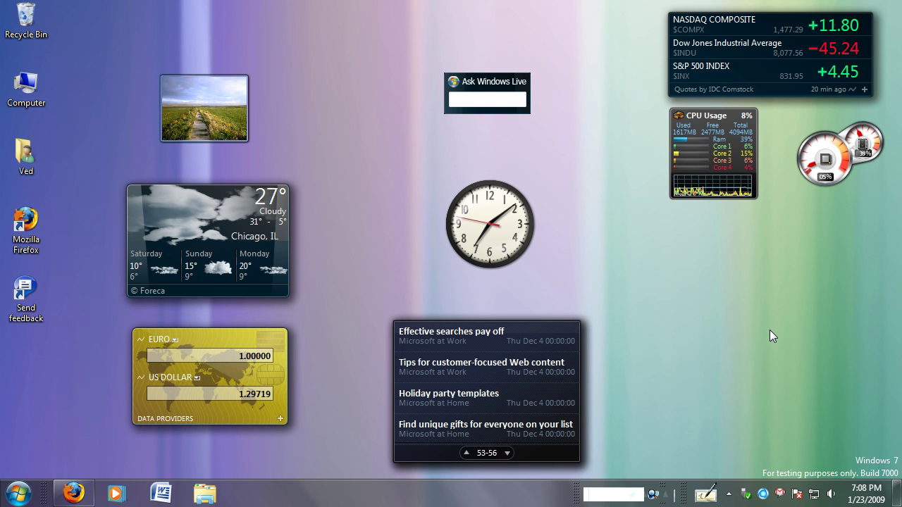
Open and close the system calendar and clock, and check the volume control and other notification area items.
mouse_move(866, 493)
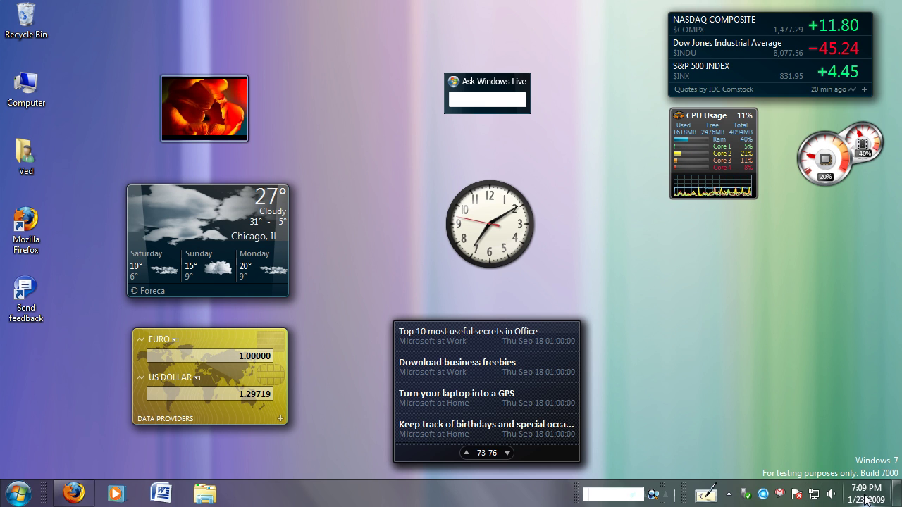
left_click(860, 497)
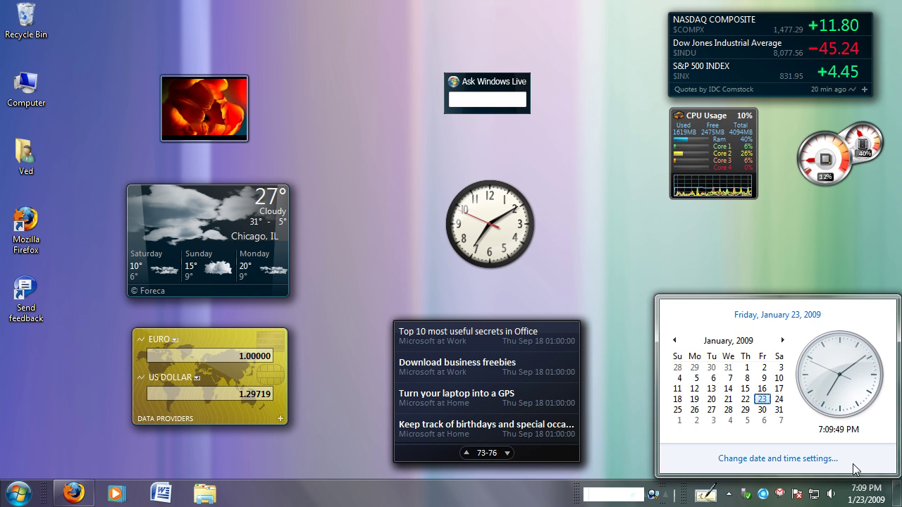
key("Escape")
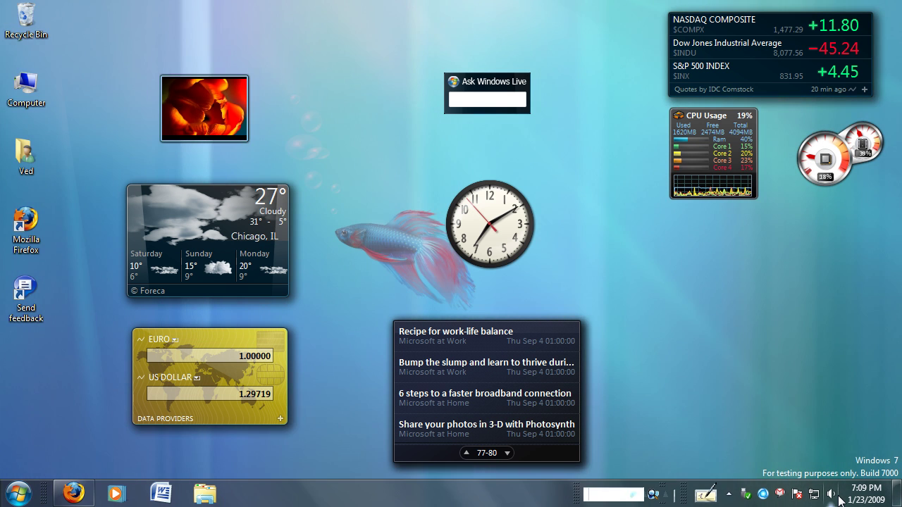
left_click(831, 494)
left_click(831, 494)
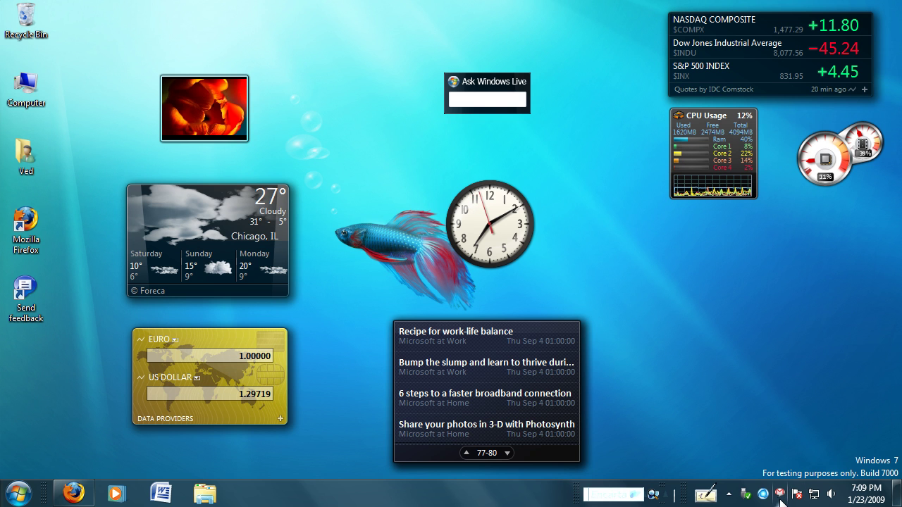
left_click(764, 496)
left_click(763, 495)
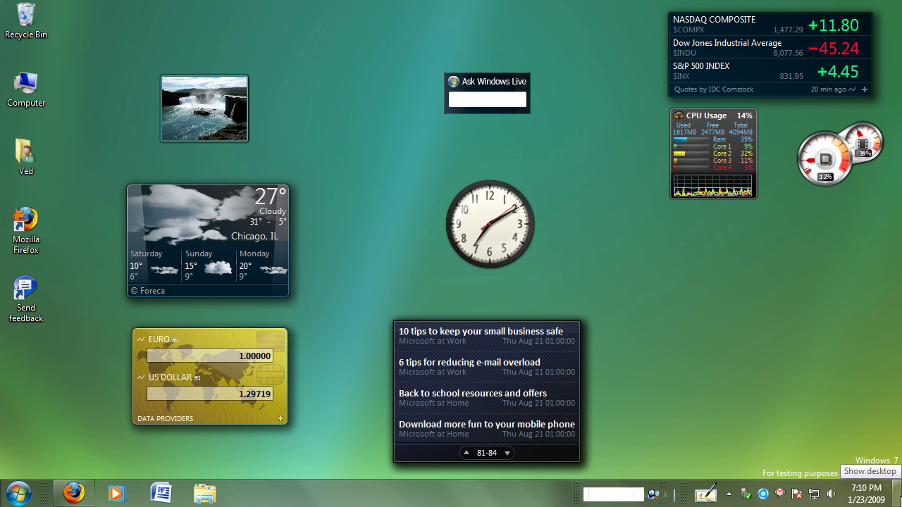
Bring up Firefox, show the desktop, and restore the maximized browser window to a floating one.
left_click(73, 494)
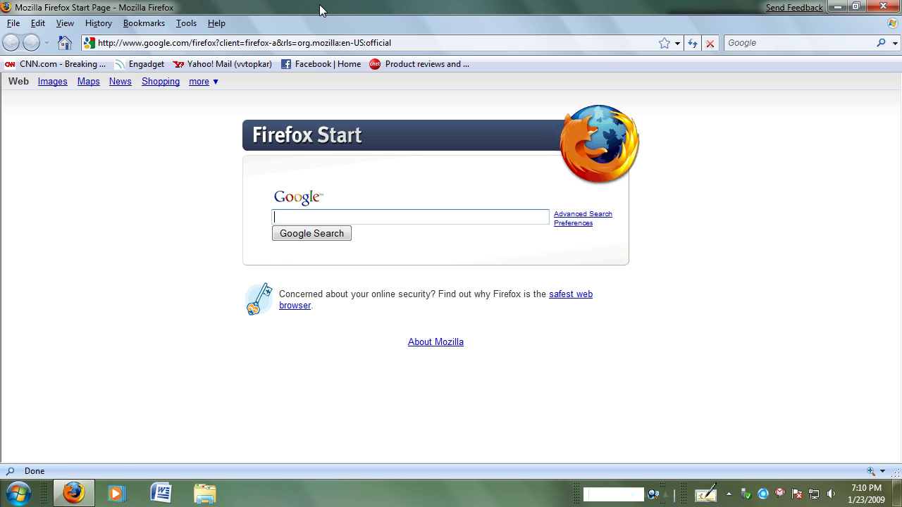
left_click(897, 493)
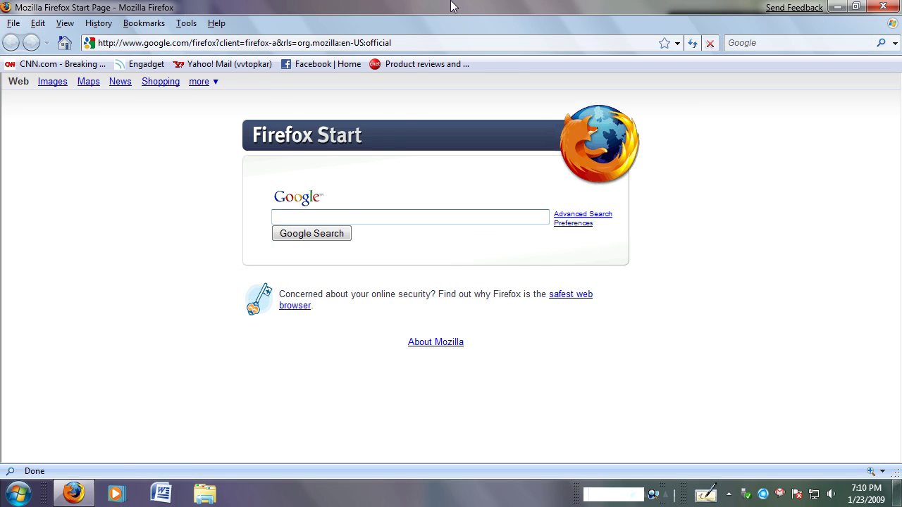
left_click_drag(452, 6, 430, 43)
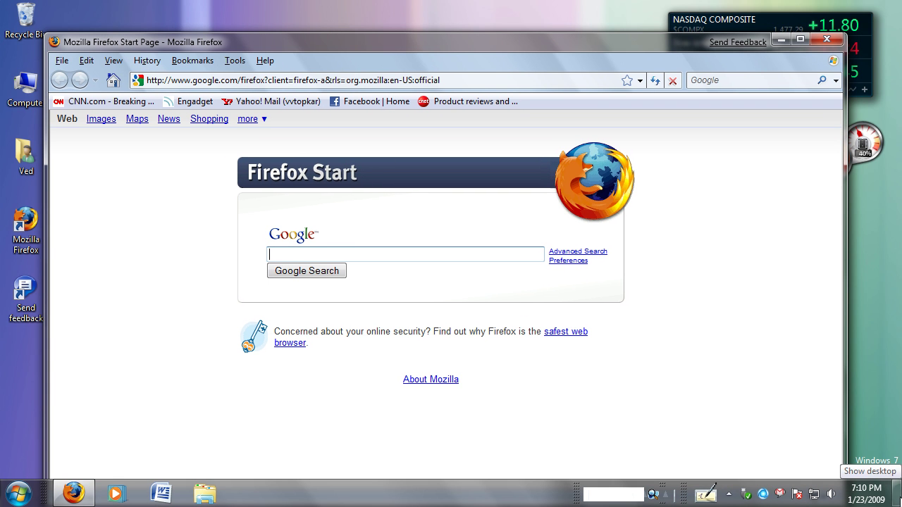
Peek at the desktop through the Firefox window and minimize it, repeating both actions after bringing Firefox back.
mouse_move(898, 498)
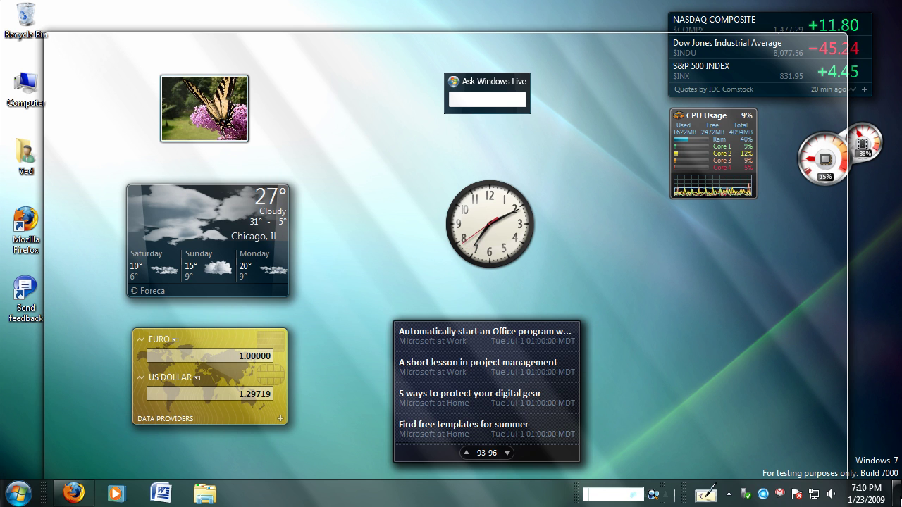
left_click(896, 495)
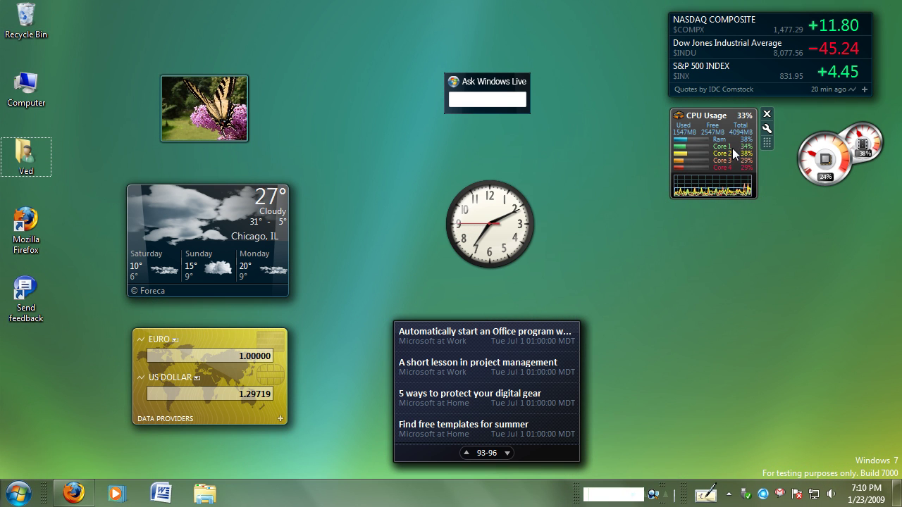
left_click(73, 493)
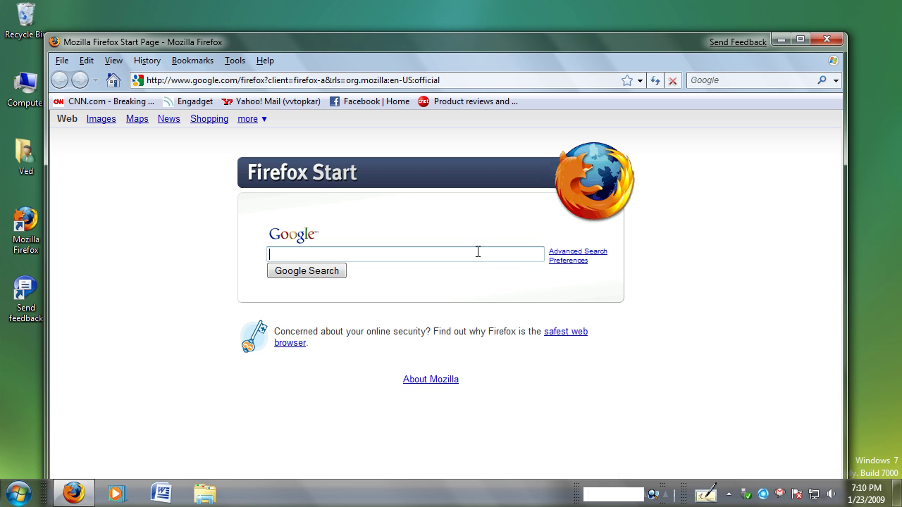
key("super+space")
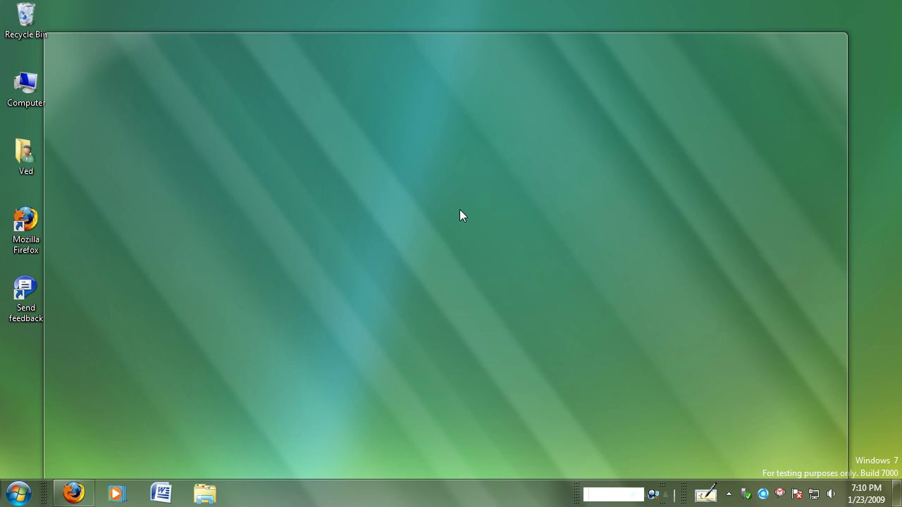
key("super+d")
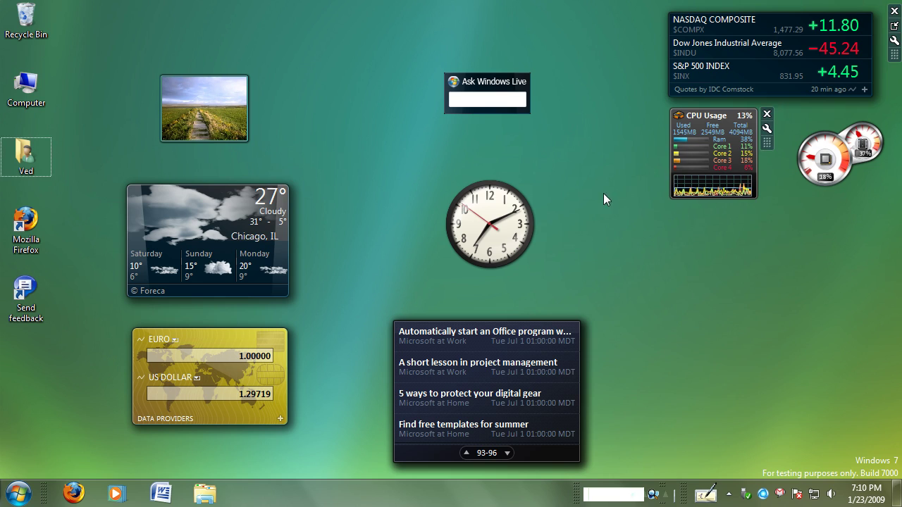
Advance the desktop wallpaper slideshow to the rocky tropical coast picture.
right_click(603, 193)
left_click(645, 233)
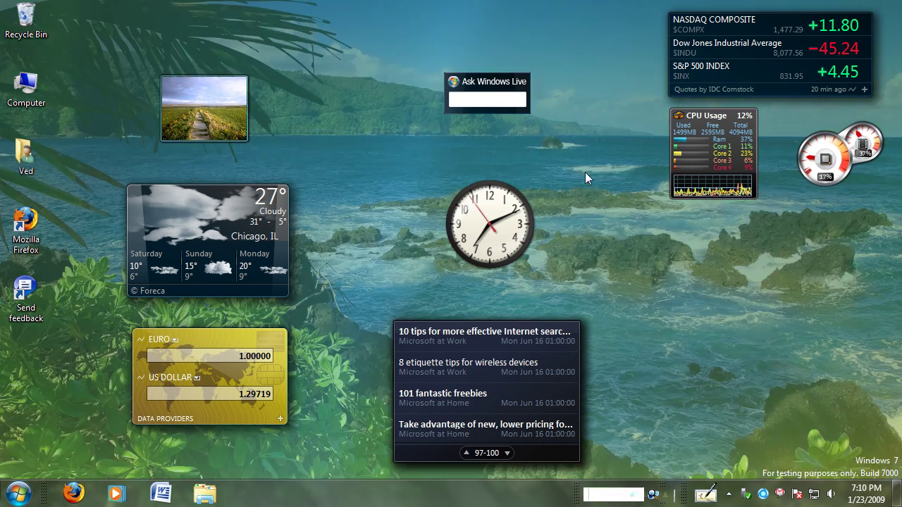
right_click(584, 172)
left_click(624, 215)
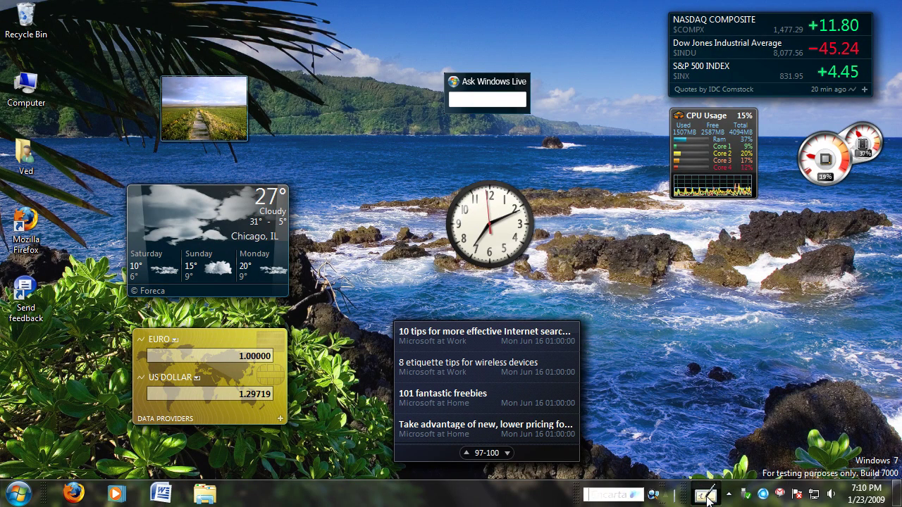
Open the handwriting Input Panel, move it lower on the desktop, and dismiss it.
left_click(706, 497)
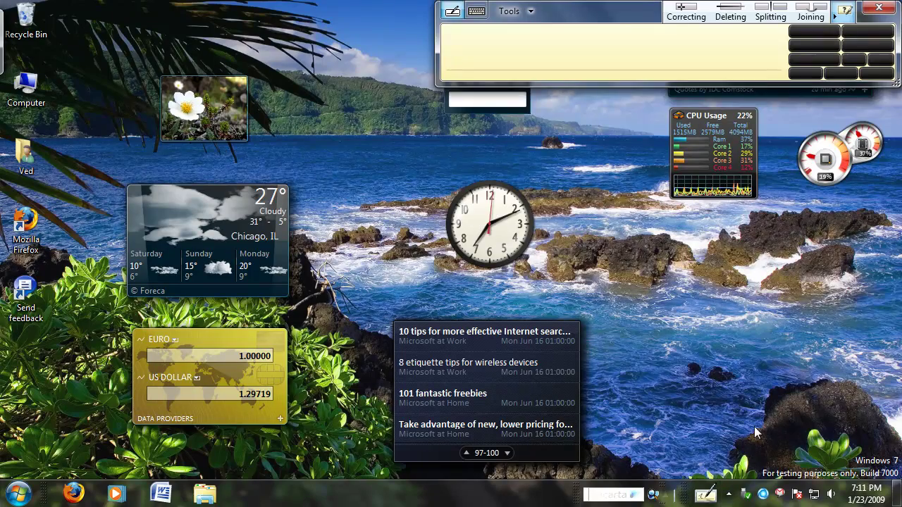
left_click_drag(614, 16, 423, 185)
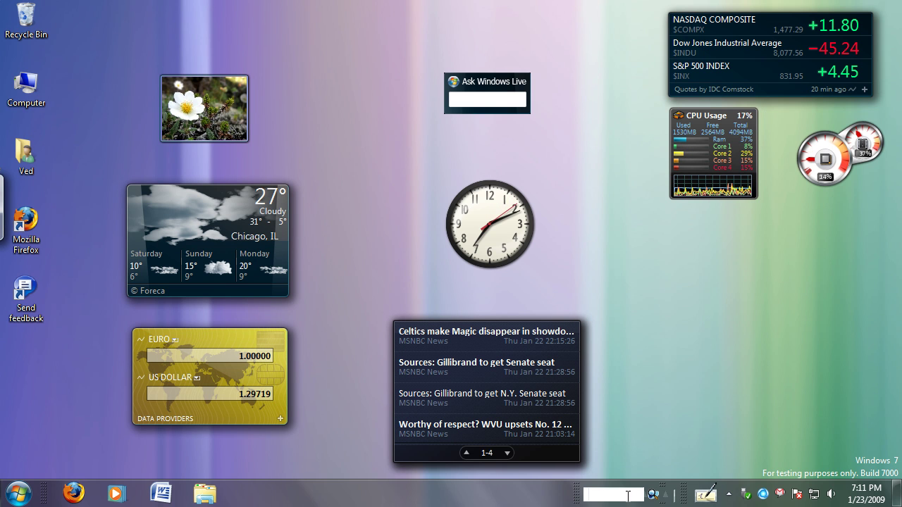
Move the news headlines gadget slightly to the right on the desktop.
left_click(627, 496)
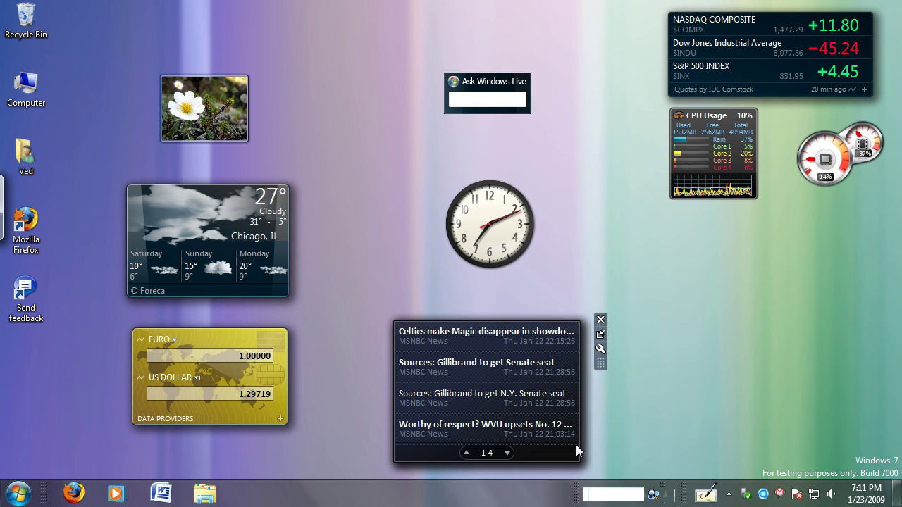
left_click_drag(573, 445, 581, 448)
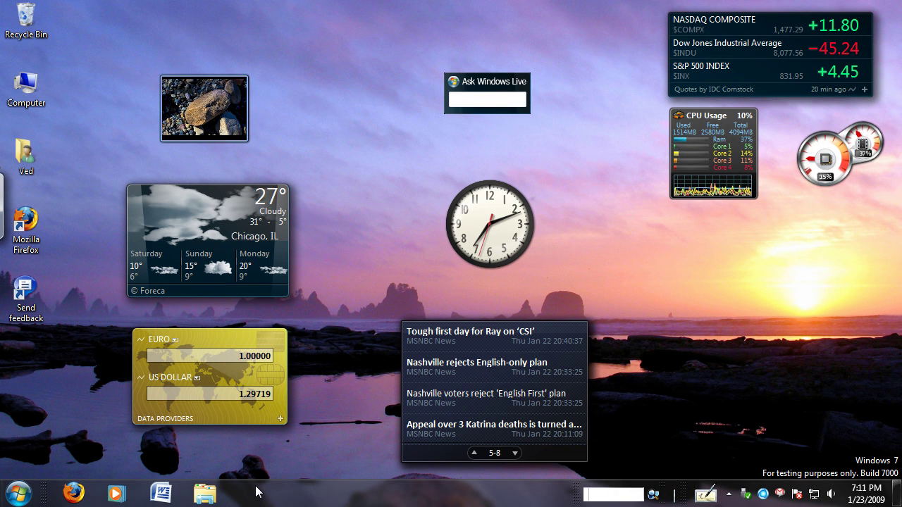
Restore and minimize the Firefox window, and preview it at full size through its window thumbnail.
left_click(74, 493)
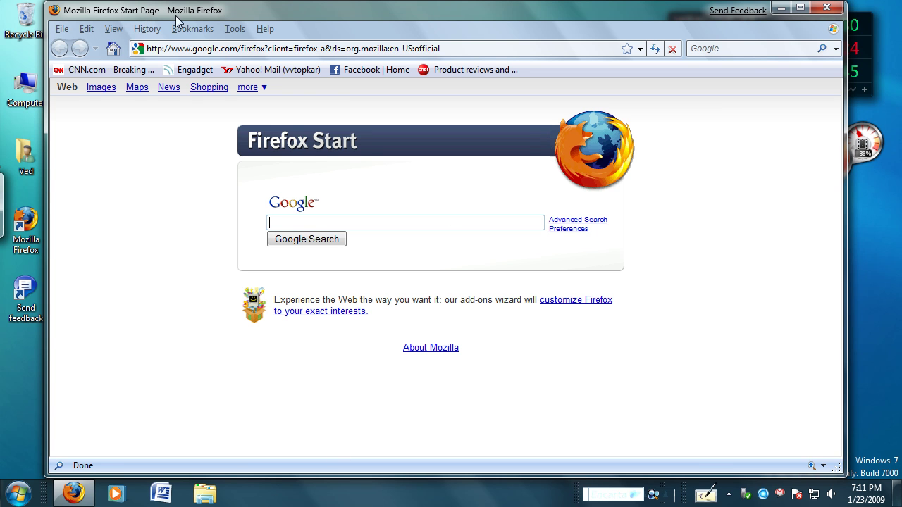
left_click(779, 9)
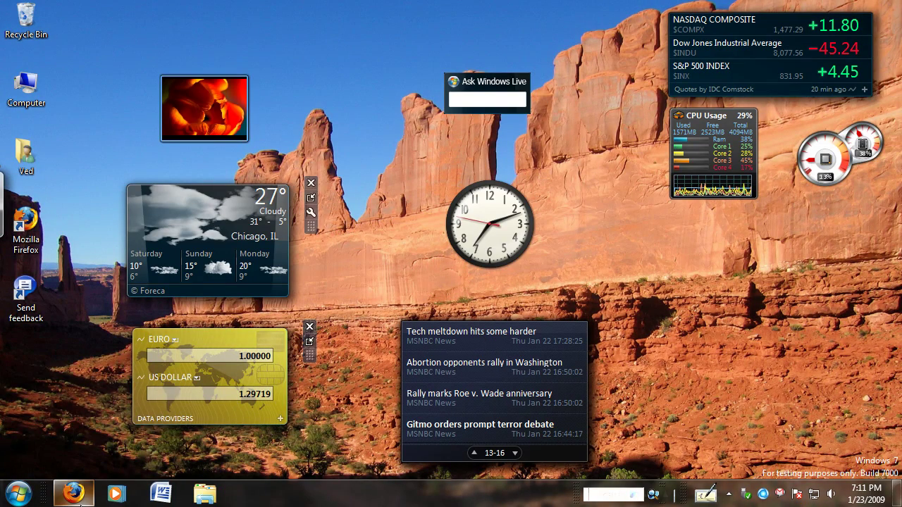
mouse_move(82, 503)
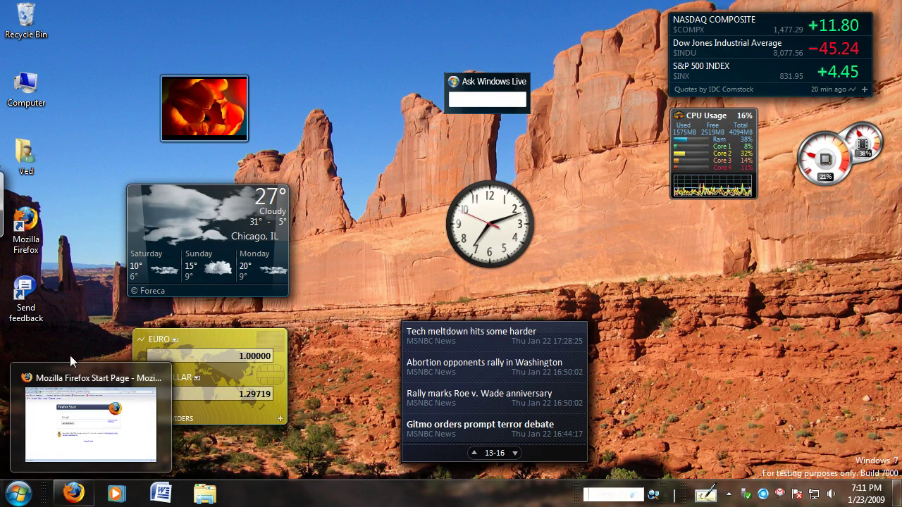
mouse_move(59, 435)
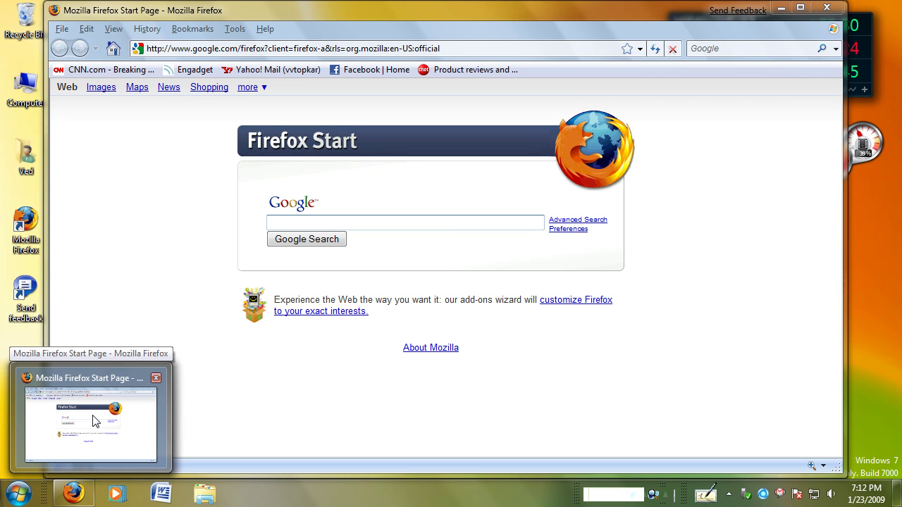
left_click(70, 498)
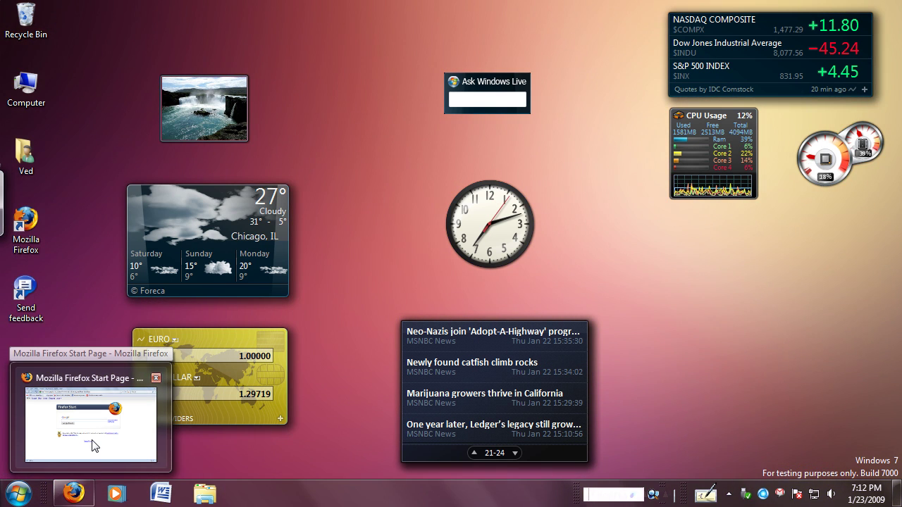
mouse_move(96, 445)
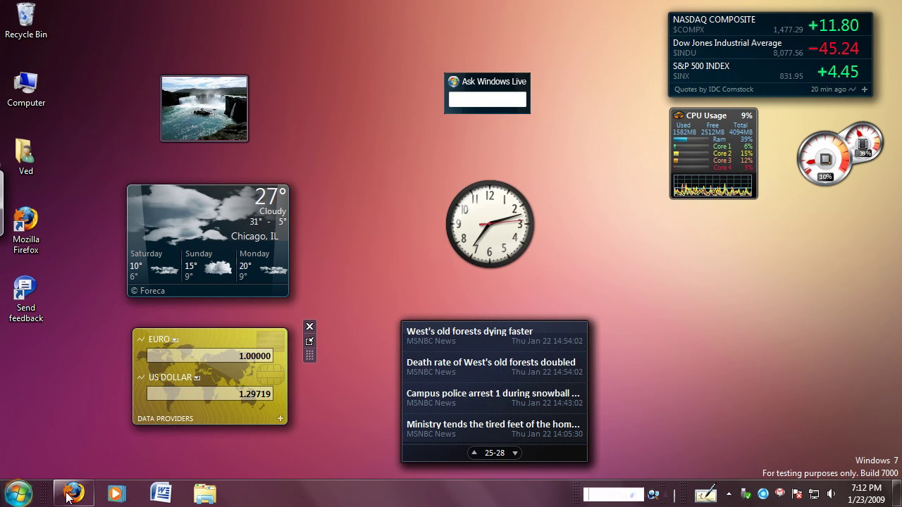
Restore Firefox and open additional browser windows until there are four.
left_click(71, 495)
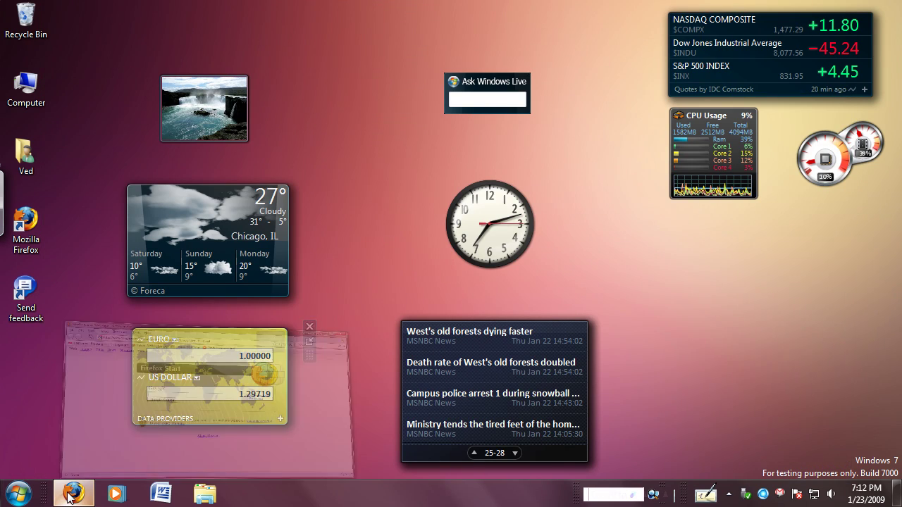
key("ctrl+n")
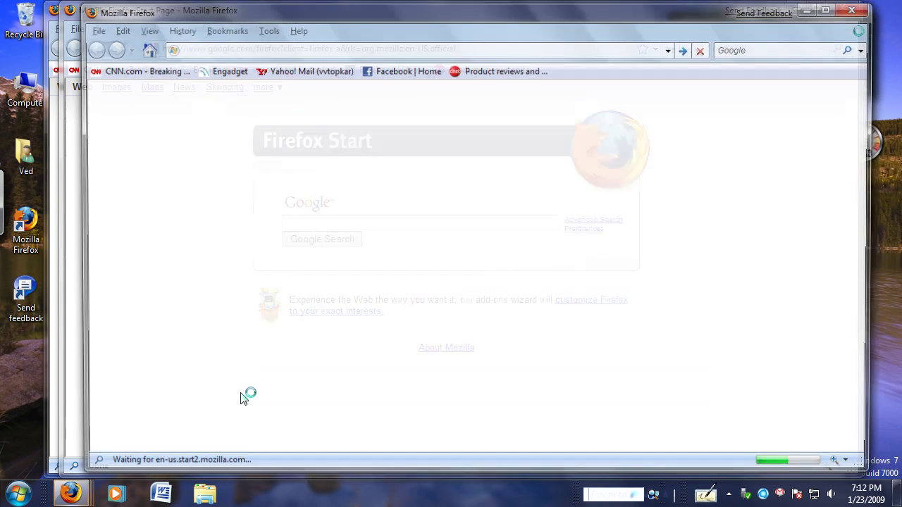
Preview the individual Firefox windows through their thumbnails, and minimize all four windows.
mouse_move(74, 499)
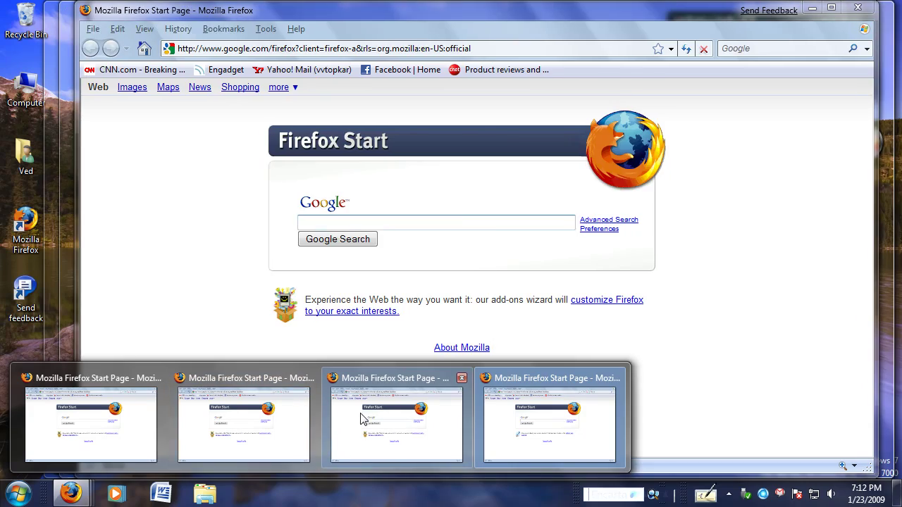
mouse_move(529, 416)
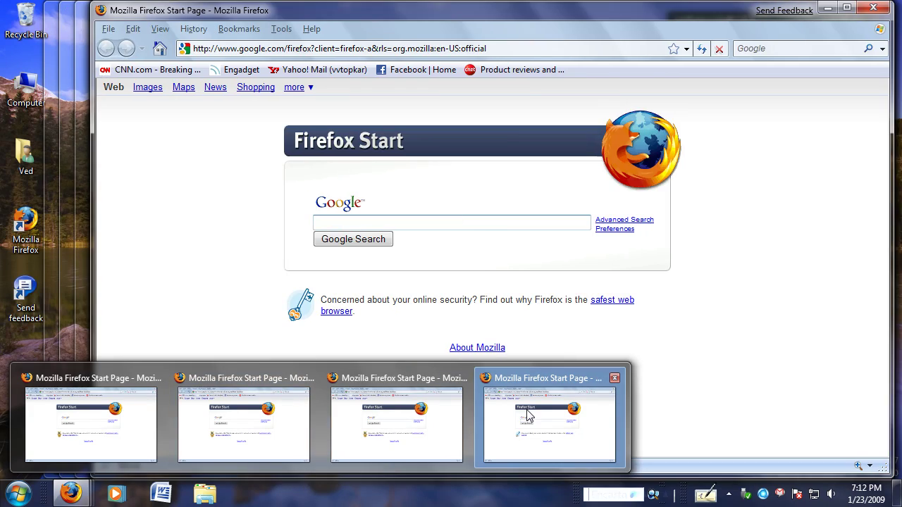
mouse_move(81, 427)
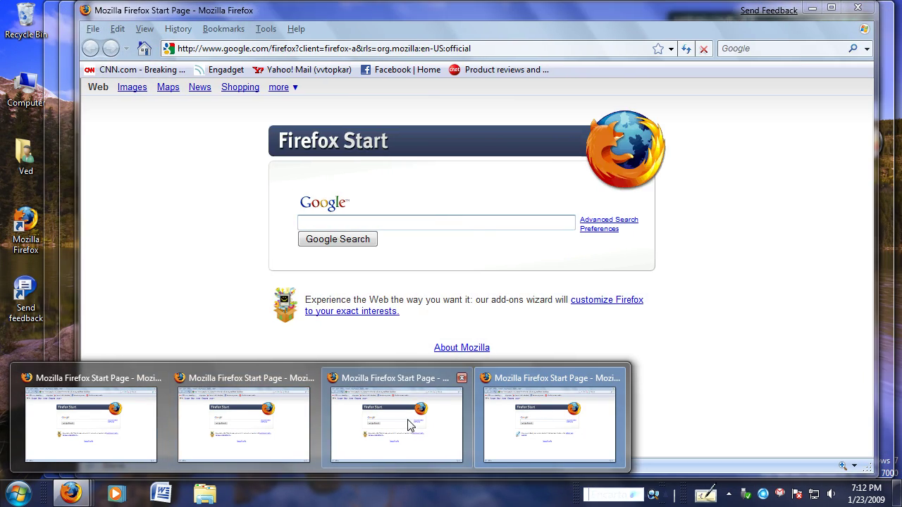
mouse_move(236, 423)
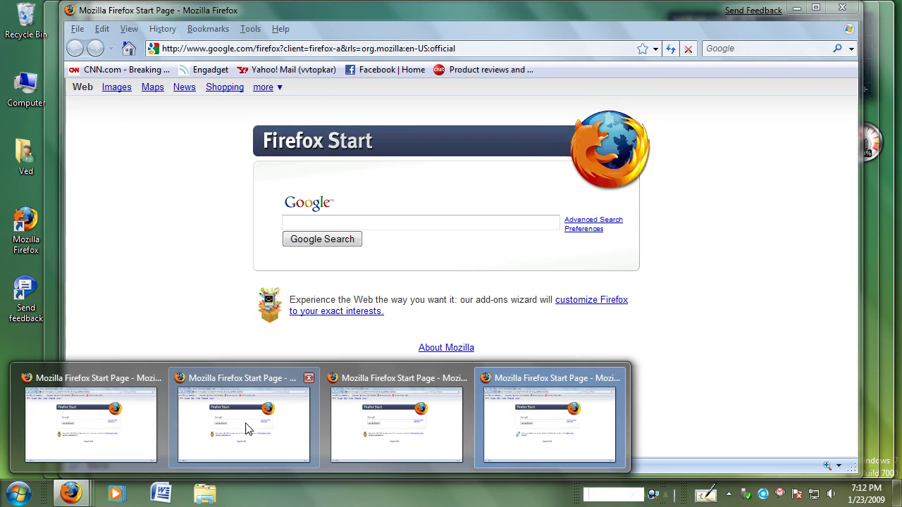
mouse_move(490, 428)
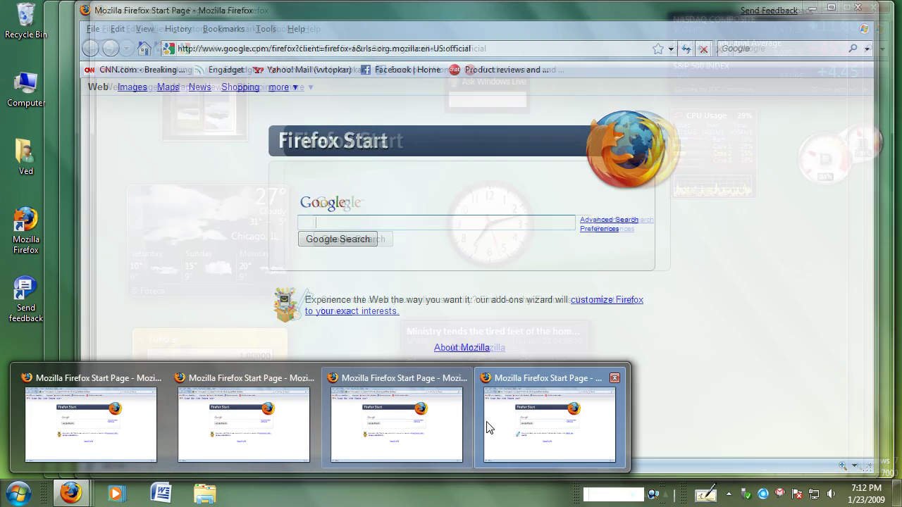
left_click(833, 9)
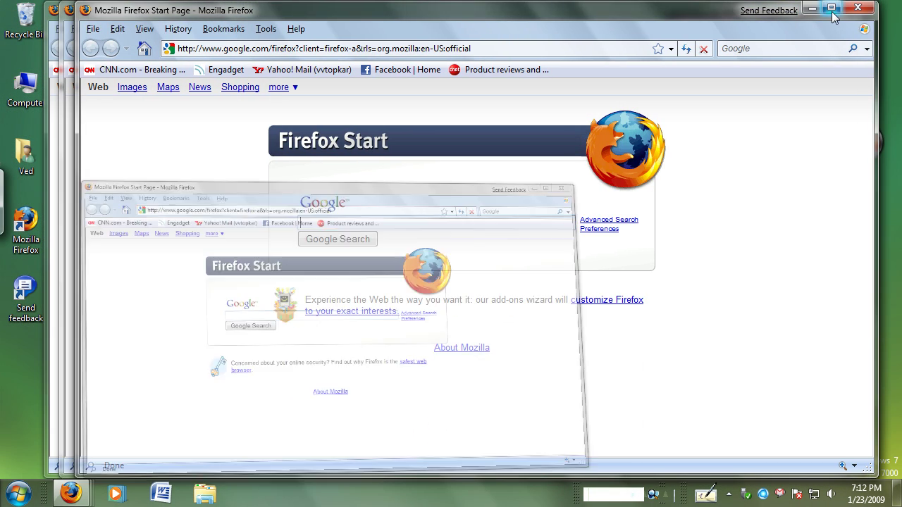
left_click_drag(832, 10, 790, 11)
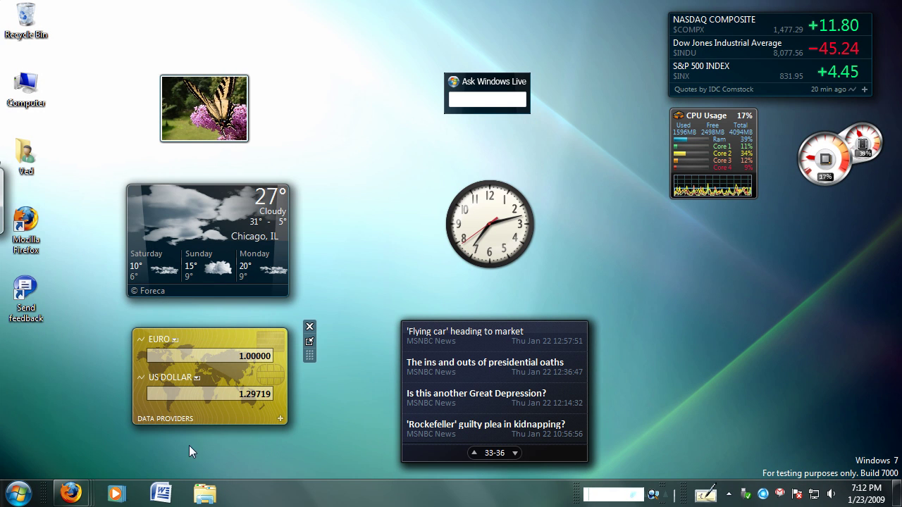
Show the Windows Explorer jump list of frequent folders.
right_click(219, 494)
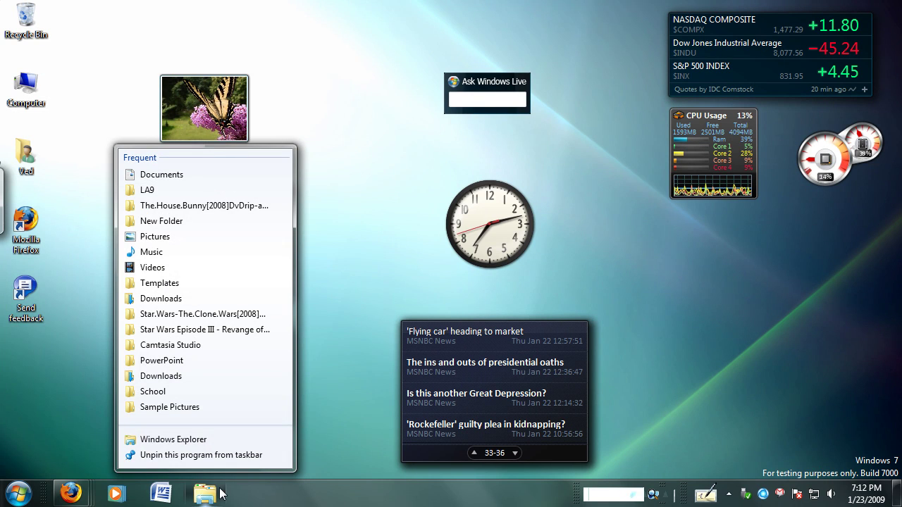
Dismiss the Windows Explorer jump list and view the jump list of Mozilla Firefox.
left_click(334, 260)
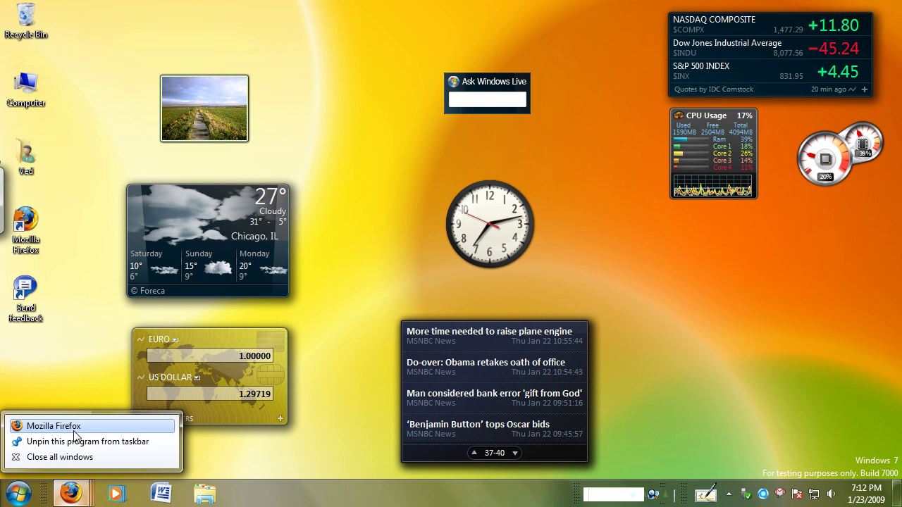
left_click(117, 377)
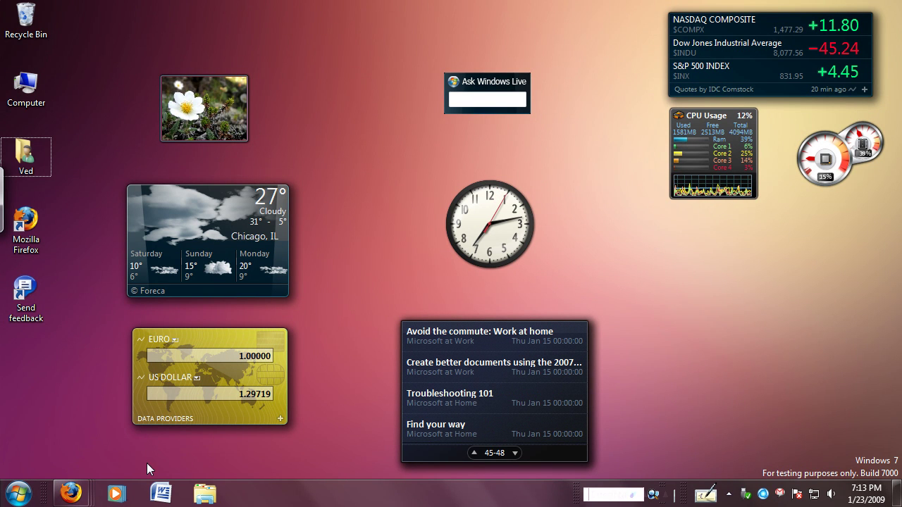
Close all four Firefox windows one by one through their taskbar thumbnails.
mouse_move(71, 497)
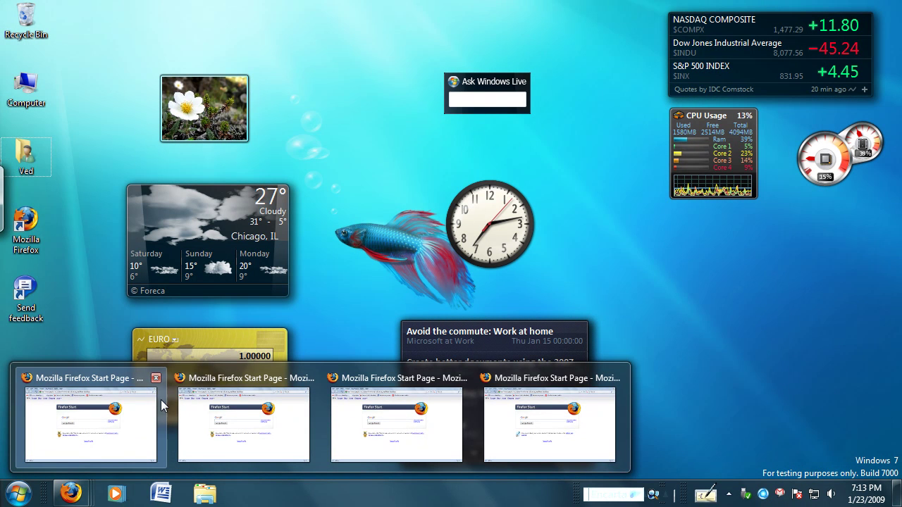
left_click(155, 376)
left_click(156, 376)
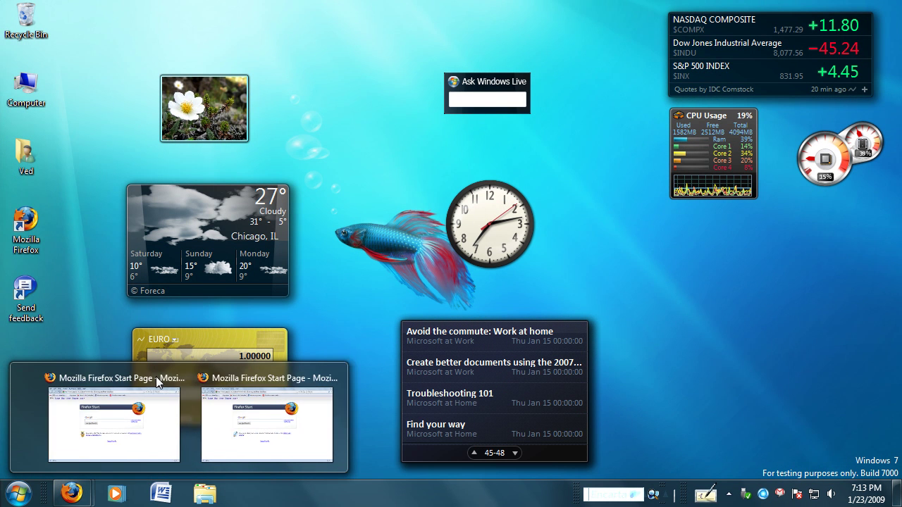
left_click(156, 377)
left_click(155, 377)
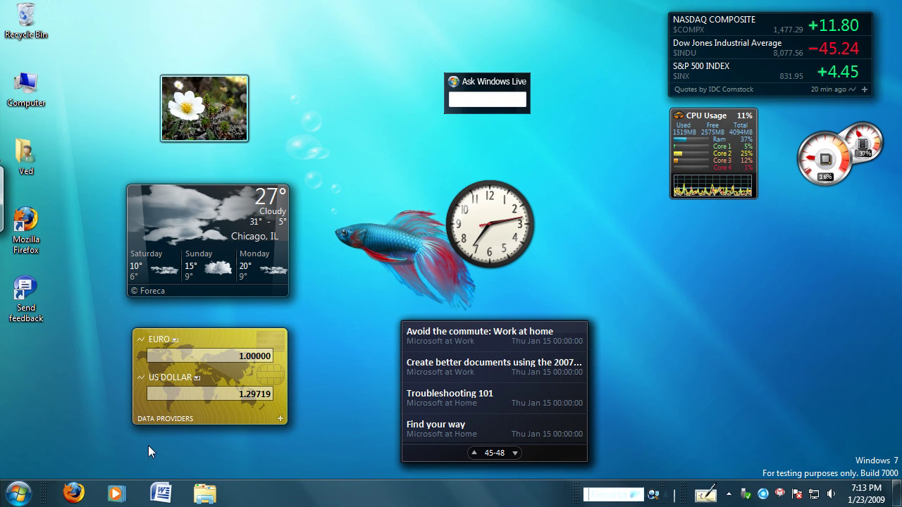
Open the recent document CurrentEventSigningStatement from Word's jump list and skim through its text.
right_click(167, 493)
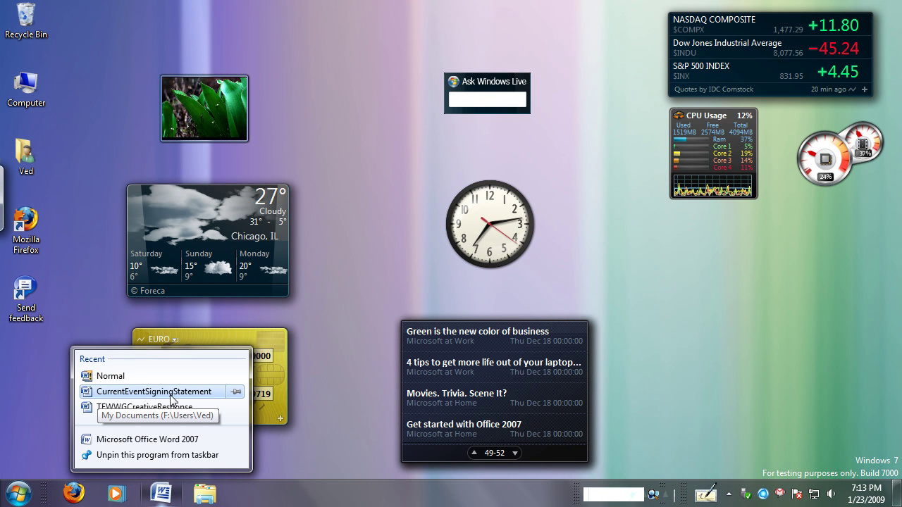
left_click(109, 396)
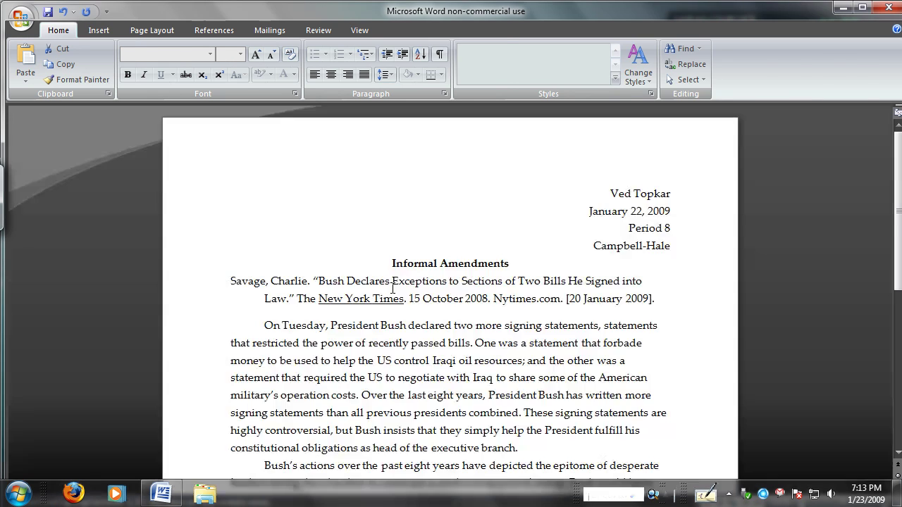
scroll(414, 276, "down", 6)
scroll(415, 276, "up", 2)
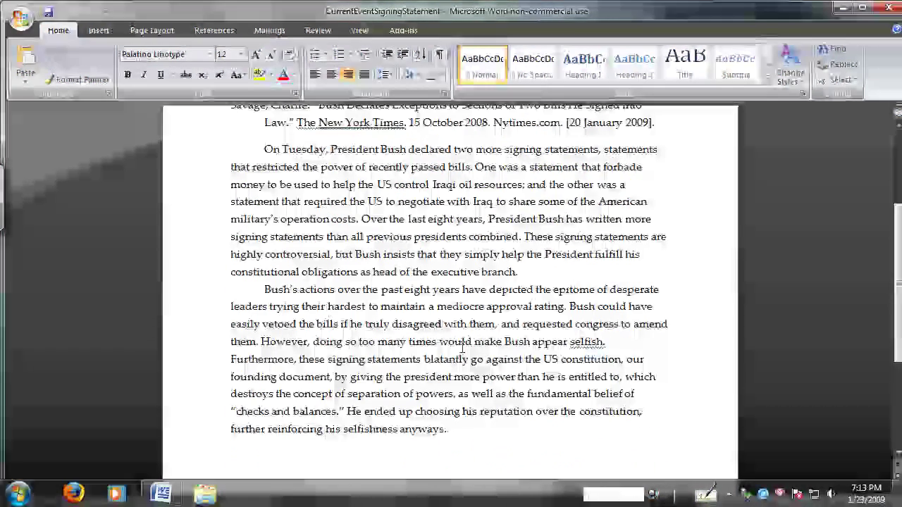
Close Word with its document and refresh the desktop.
left_click(888, 7)
right_click(477, 275)
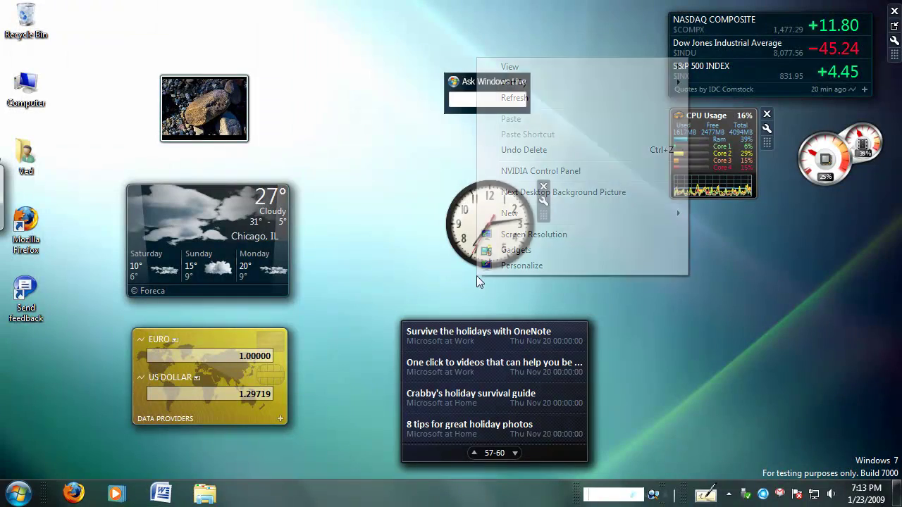
left_click(555, 94)
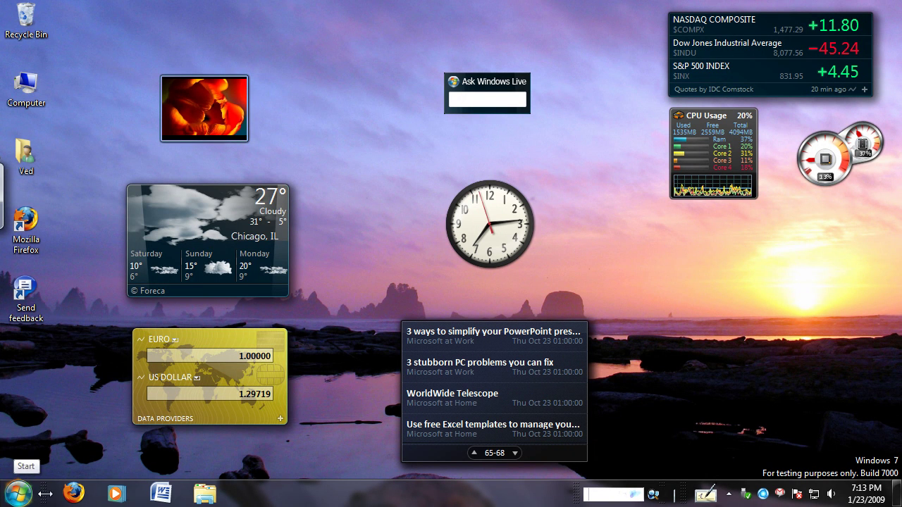
View the Getting Started tasks and the recent files of Windows Live Photo Gallery in the Start menu, and close the menu.
left_click(17, 492)
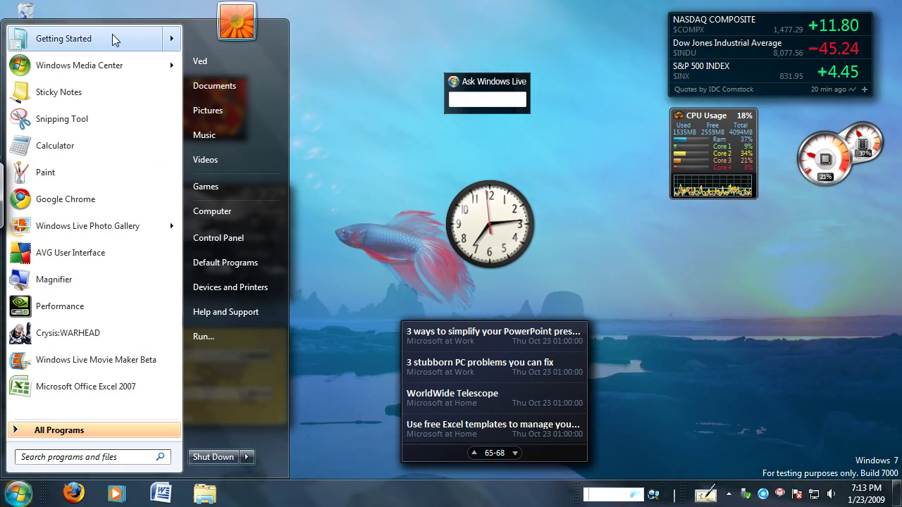
mouse_move(106, 83)
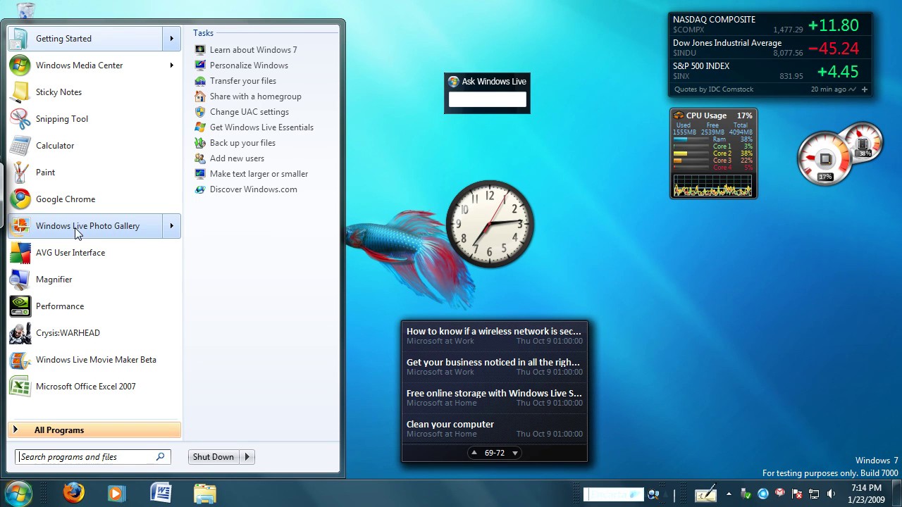
mouse_move(171, 229)
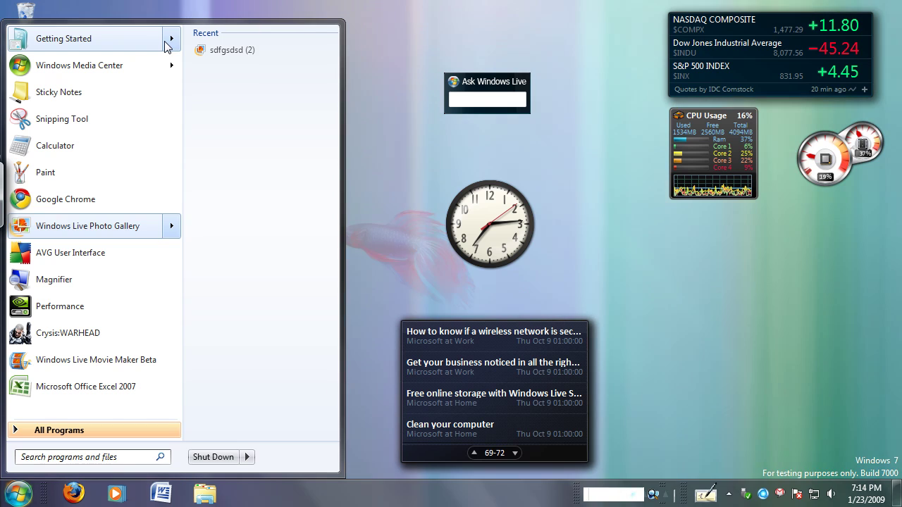
mouse_move(172, 39)
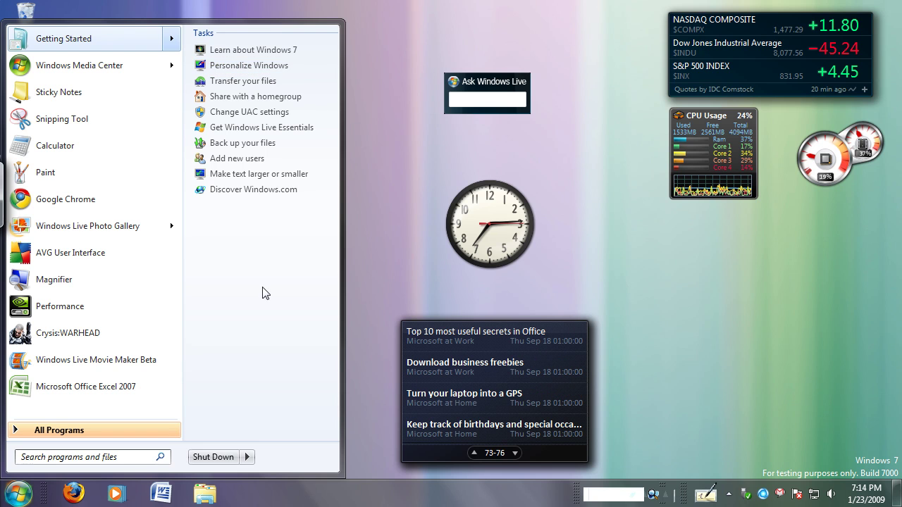
key("super")
key("super")
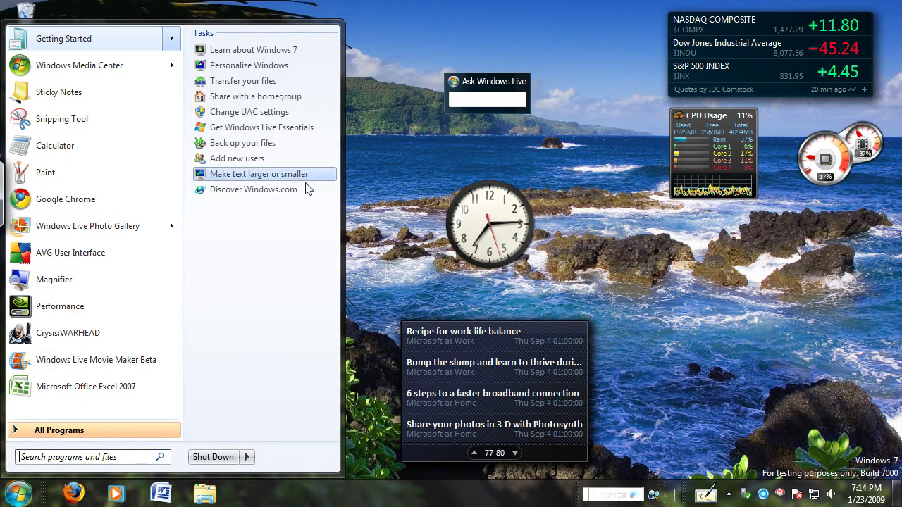
left_click(390, 252)
Refresh the desktop twice.
right_click(332, 255)
left_click(372, 299)
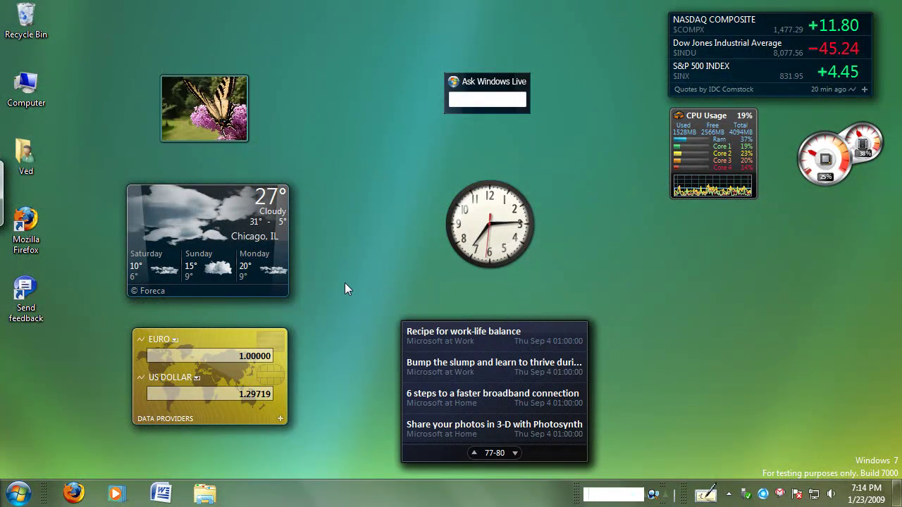
right_click(344, 282)
left_click(383, 105)
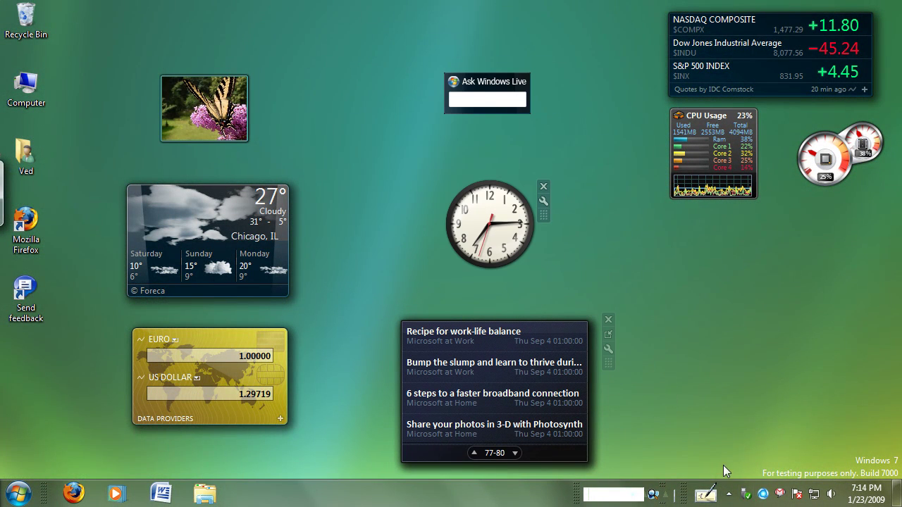
Adjust the width of the taskbar's search toolbar and refresh the desktop two more times.
left_click_drag(680, 496, 606, 493)
right_click(666, 339)
left_click(698, 257)
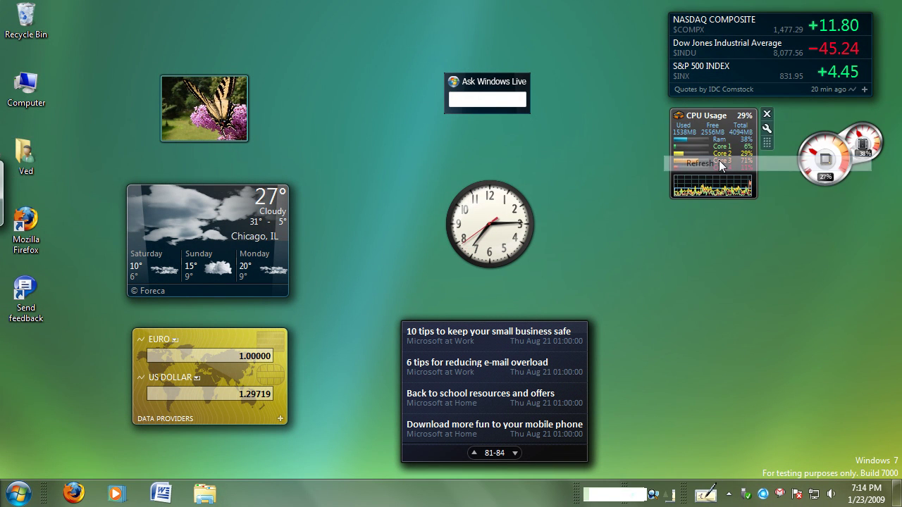
right_click(408, 125)
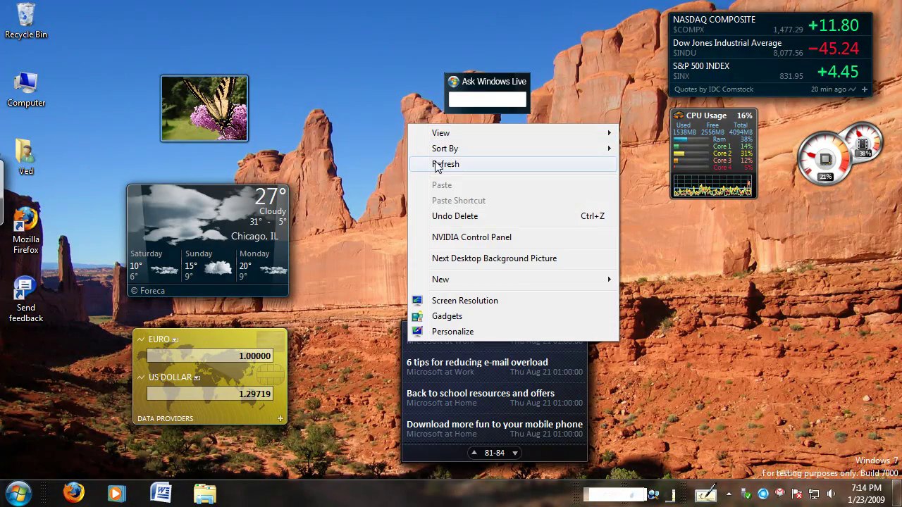
left_click(435, 161)
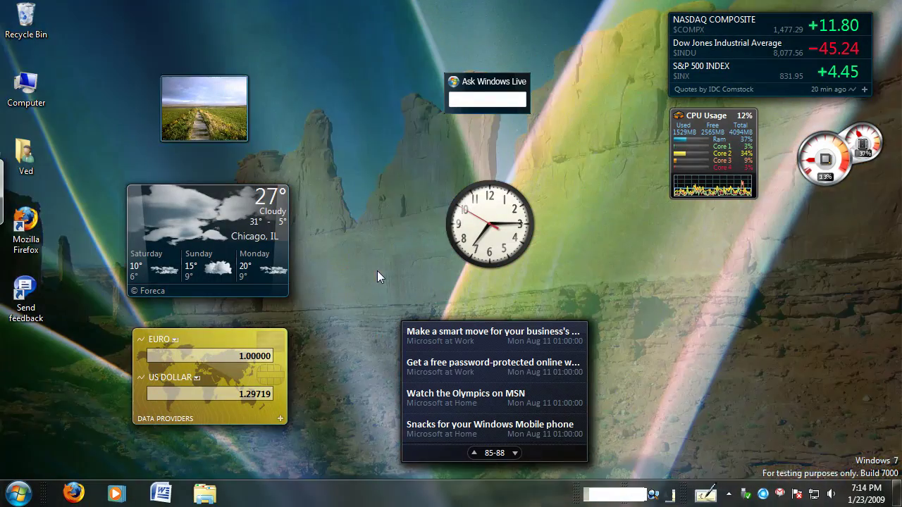
Show the hidden notification area icons and open the screen recorder's menu of recording commands.
mouse_move(219, 220)
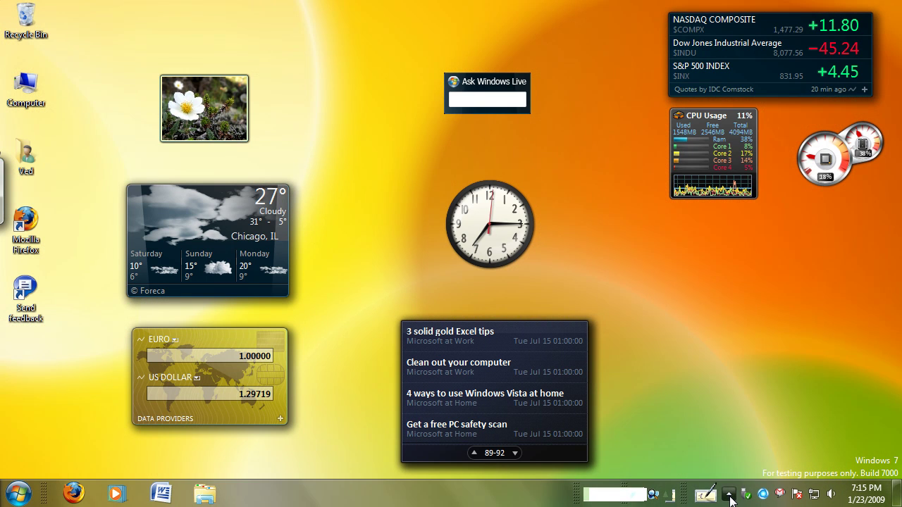
left_click(729, 495)
right_click(750, 444)
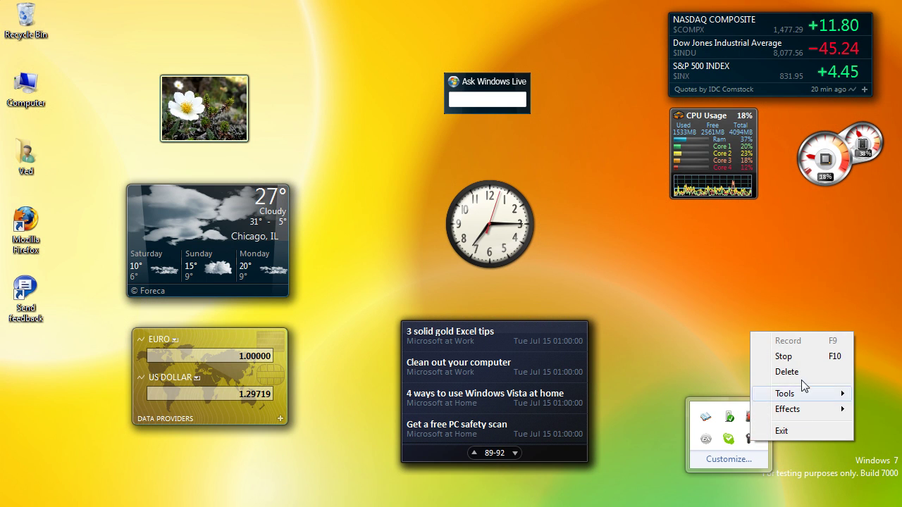